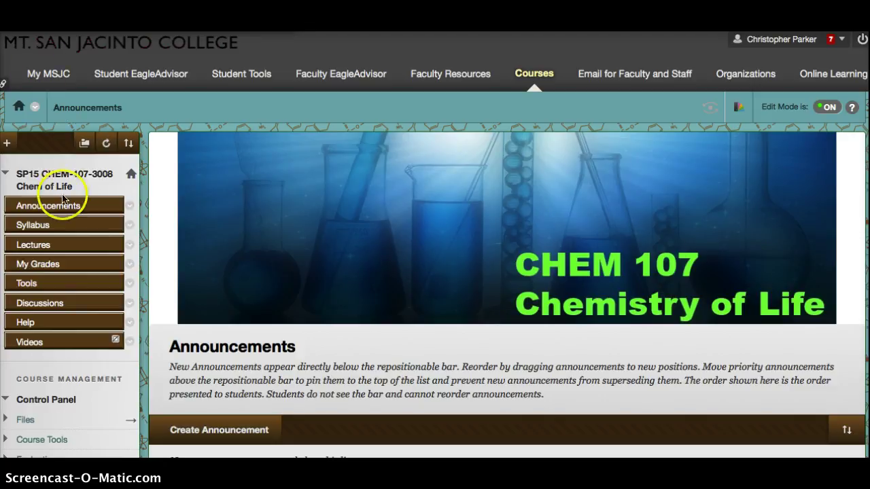
# Open the CHEM 107 Discussion Board from the Discussions link in the course menu
pyautogui.click(49, 307)
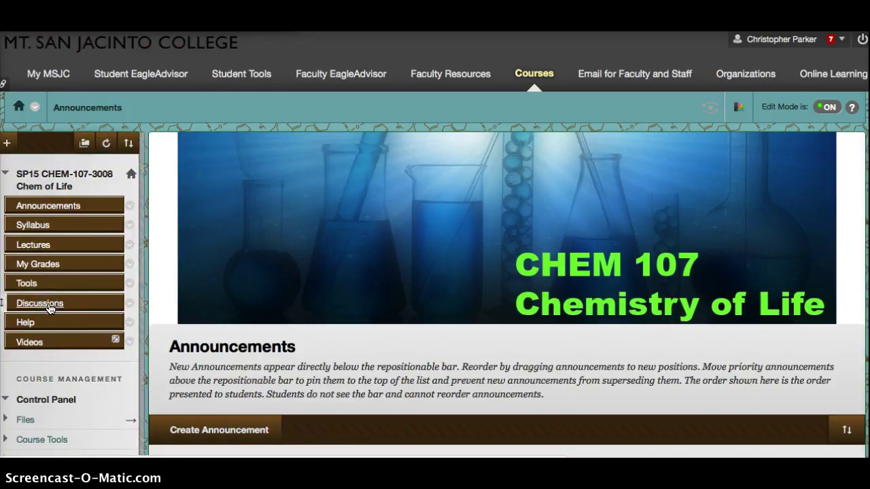
pyautogui.click(75, 306)
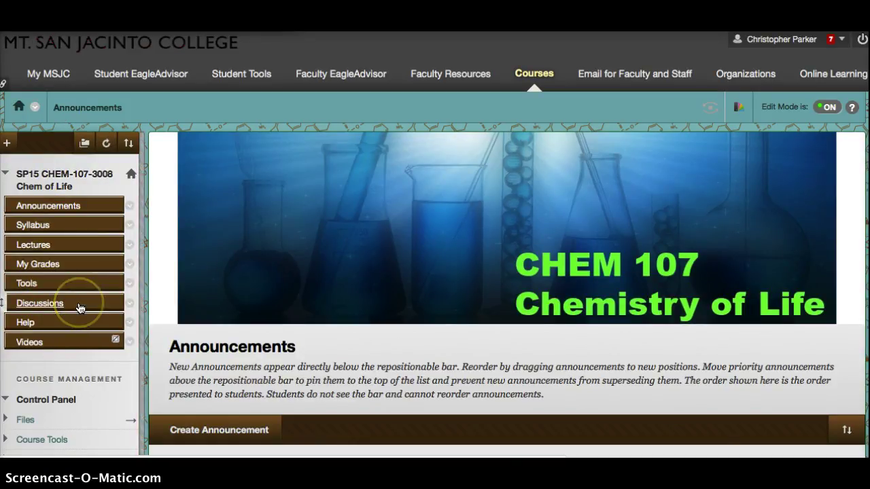
pyautogui.click(80, 308)
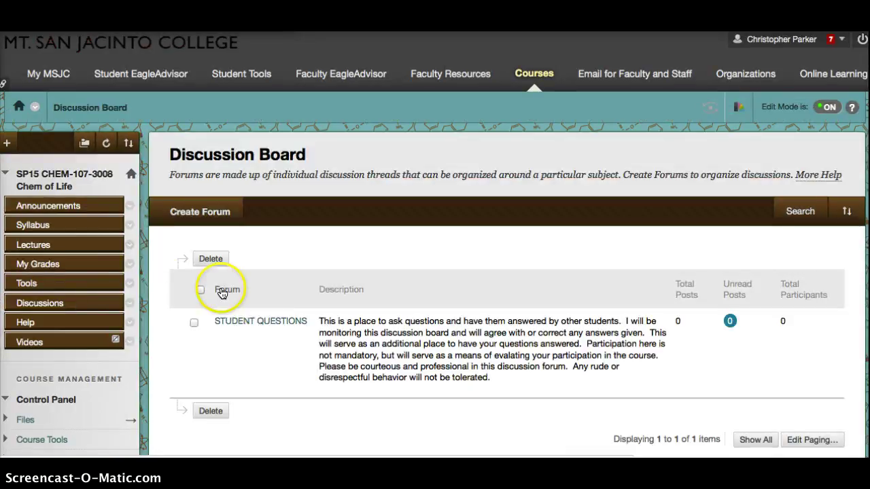
# Open the STUDENT QUESTIONS forum, which has no threads yet
pyautogui.moveTo(238, 326)
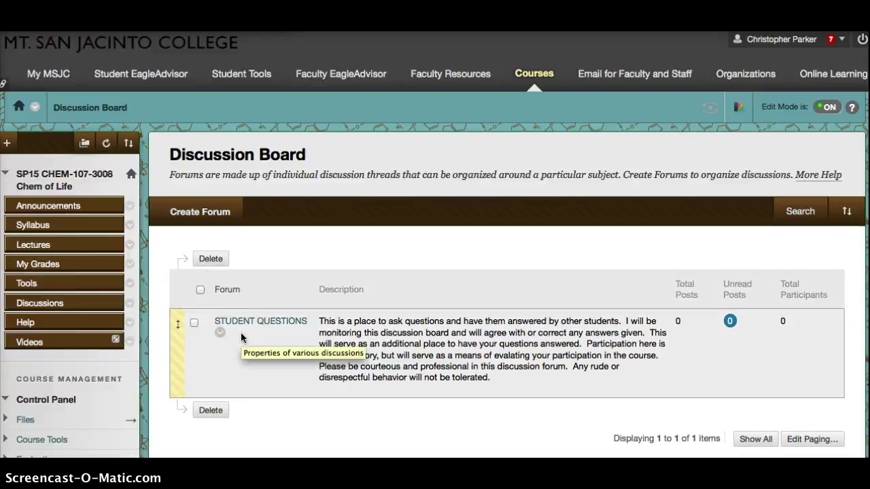
pyautogui.click(239, 324)
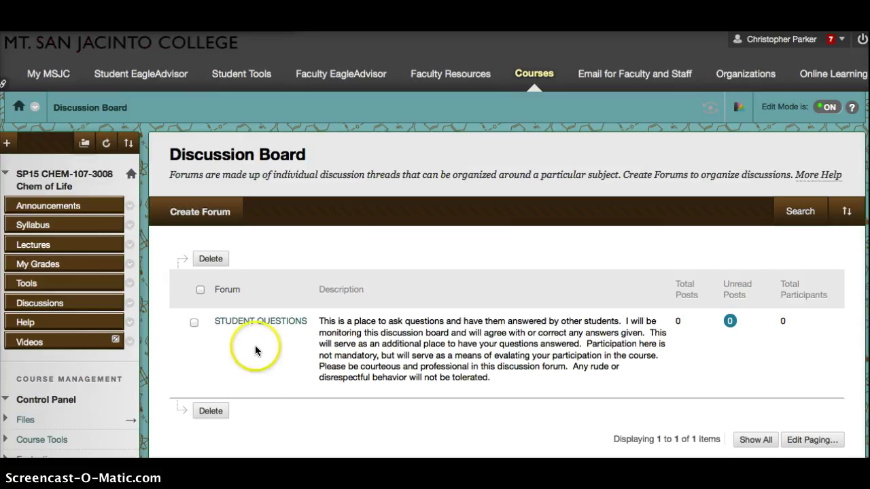
pyautogui.moveTo(262, 329)
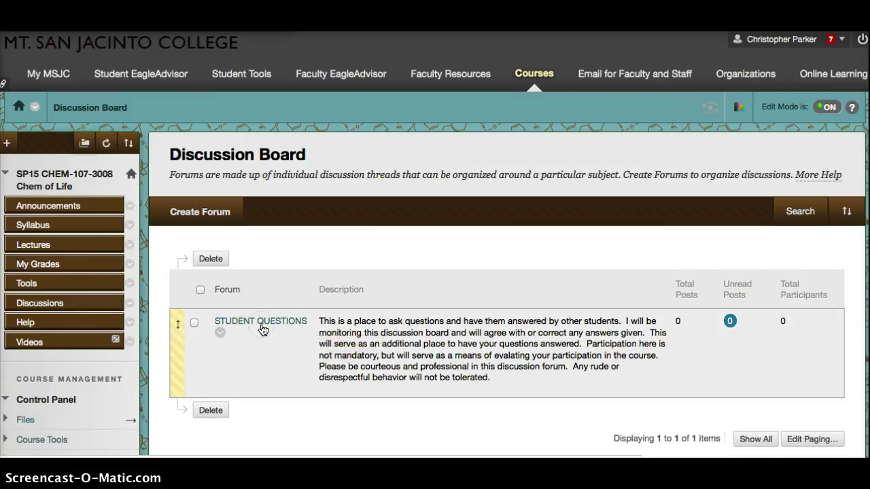
# Reopen the STUDENT QUESTIONS forum and switch Edit Mode to OFF
pyautogui.click(261, 322)
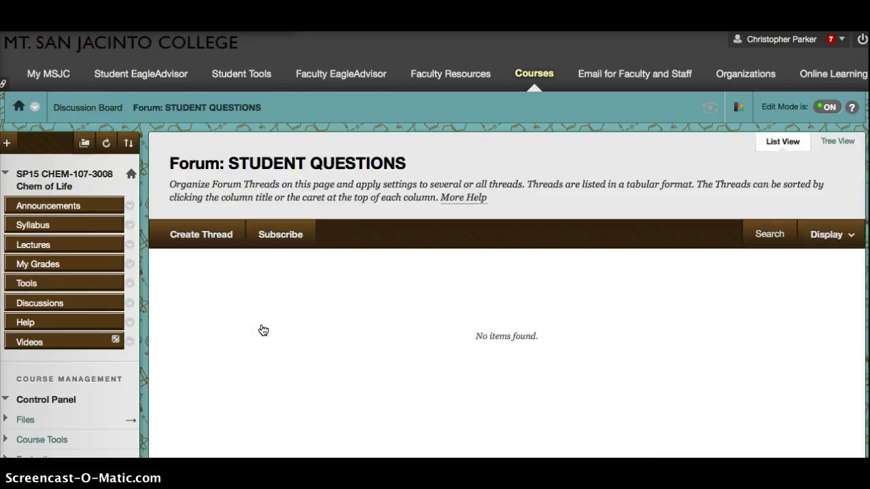
pyautogui.click(828, 108)
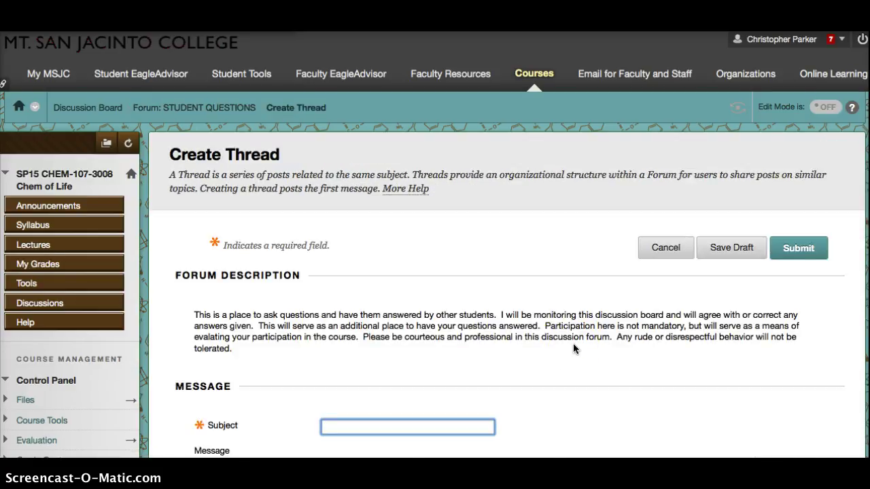
# Enter 'Conversion Question from the Lab' as the new thread's subject
pyautogui.scroll(-3, 573, 348)
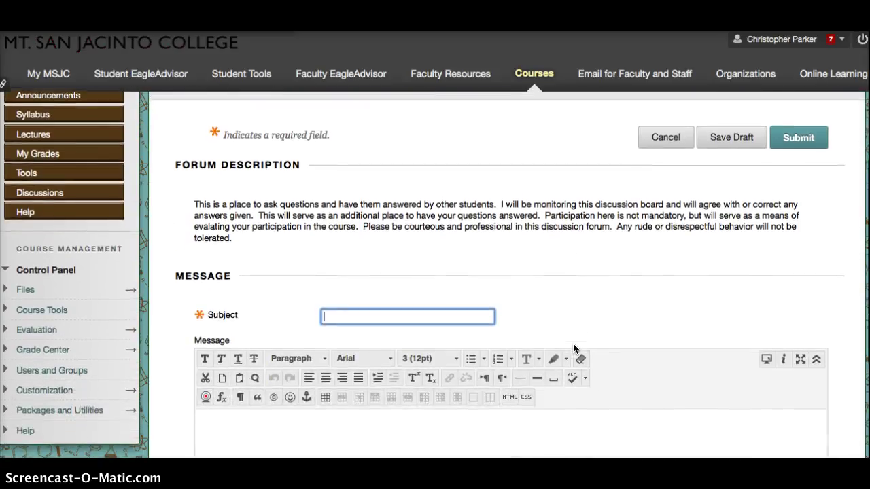
pyautogui.scroll(-2, 572, 347)
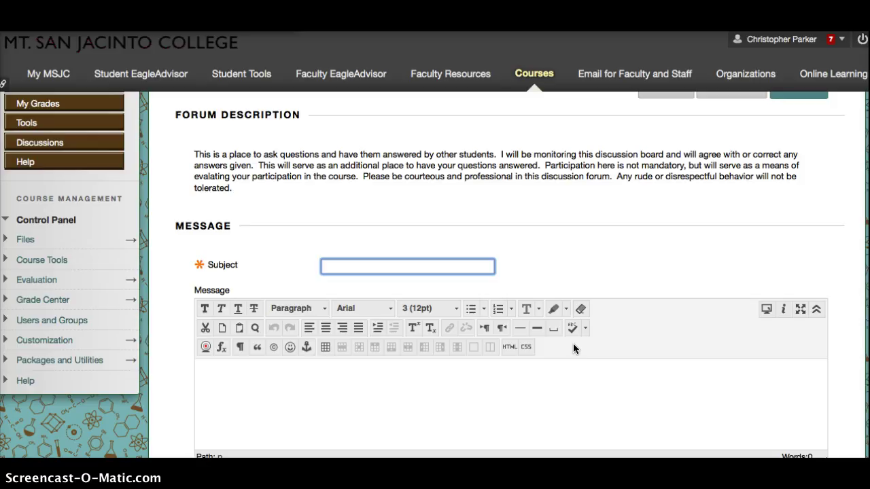
pyautogui.write('Conversion Question')
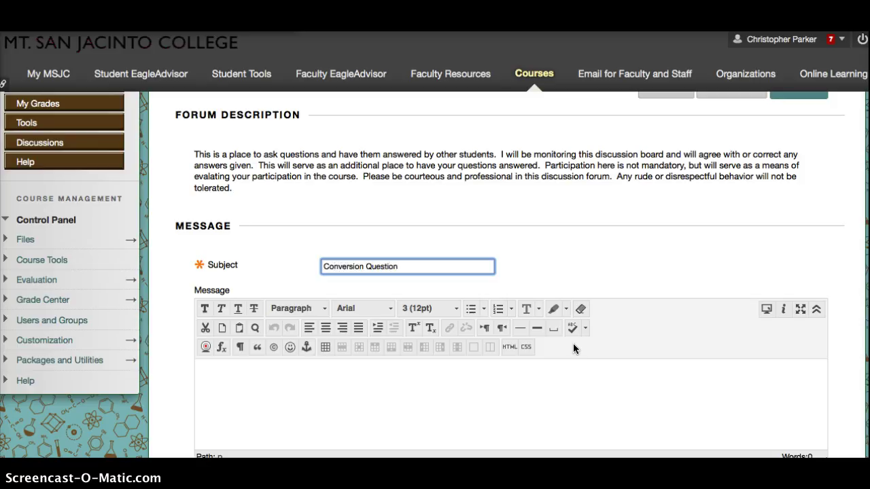
pyautogui.write(' from the Lab')
# Write the message 'How many centimeters are in 2.00 ft?' and submit the thread
pyautogui.scroll(-3, 573, 348)
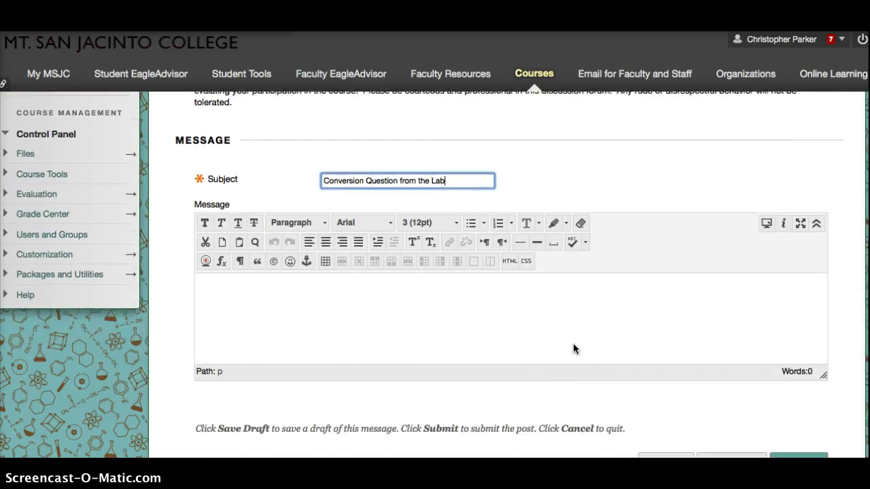
pyautogui.click(512, 297)
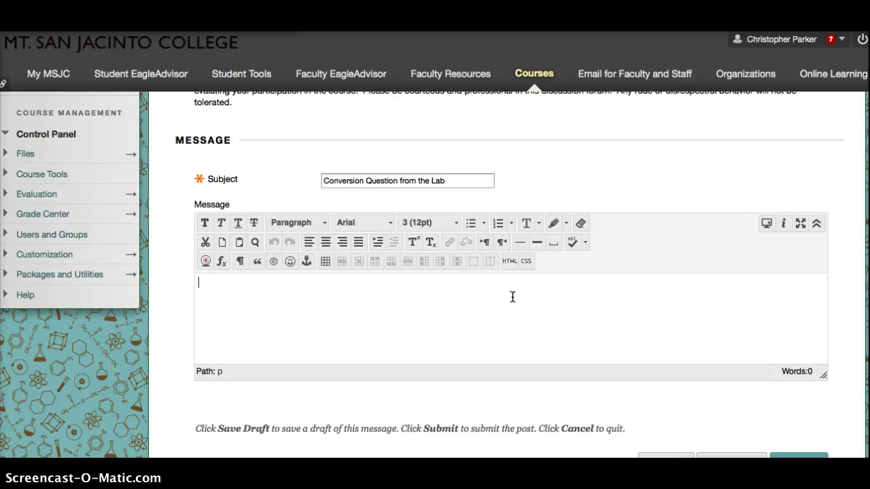
pyautogui.write('How many c')
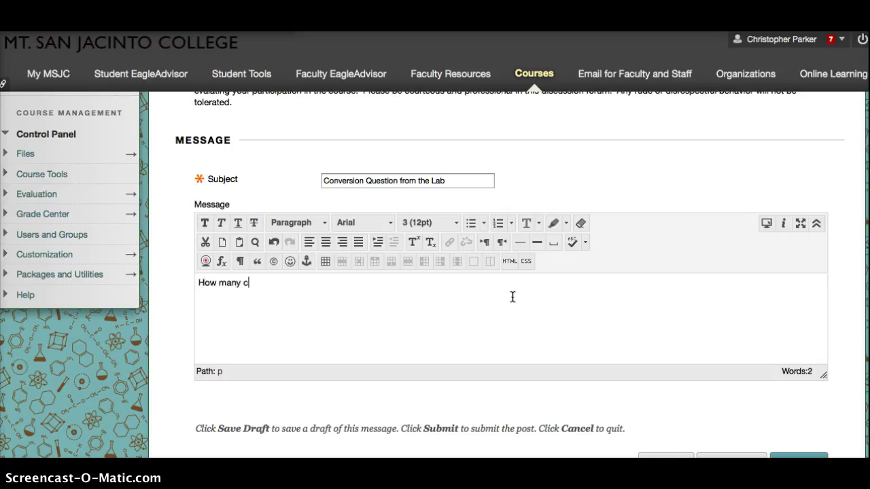
pyautogui.write('entimeters are in 2.00')
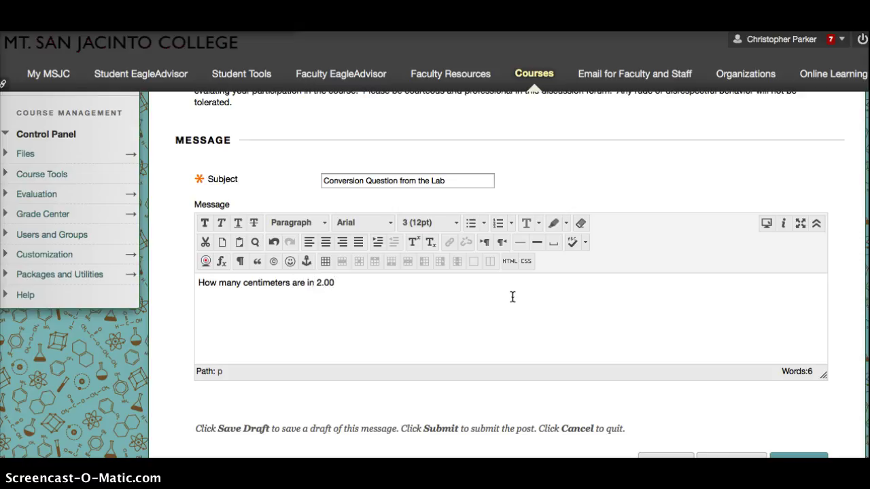
pyautogui.write(' ft?')
pyautogui.scroll(-1, 510, 297)
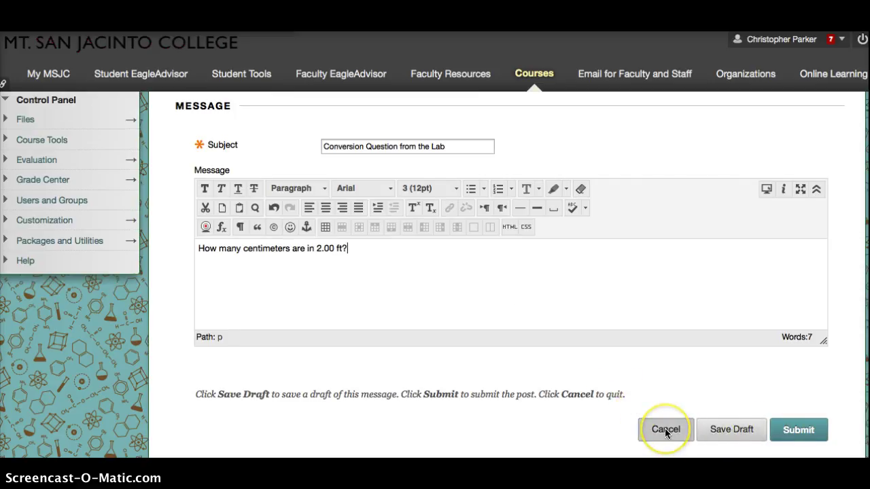
pyautogui.click(725, 429)
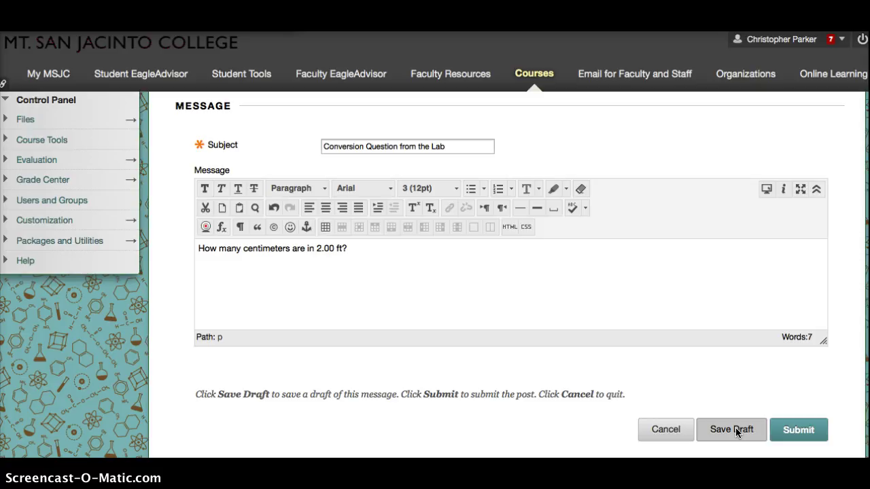
pyautogui.click(737, 429)
# Post the thread, check its actions in the forum list, and open 'Conversion Question from the Lab'
pyautogui.click(798, 430)
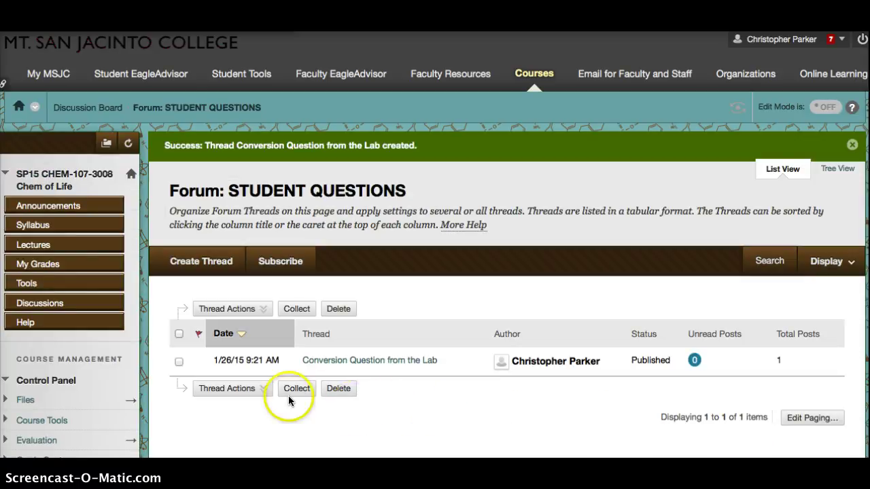
pyautogui.click(261, 388)
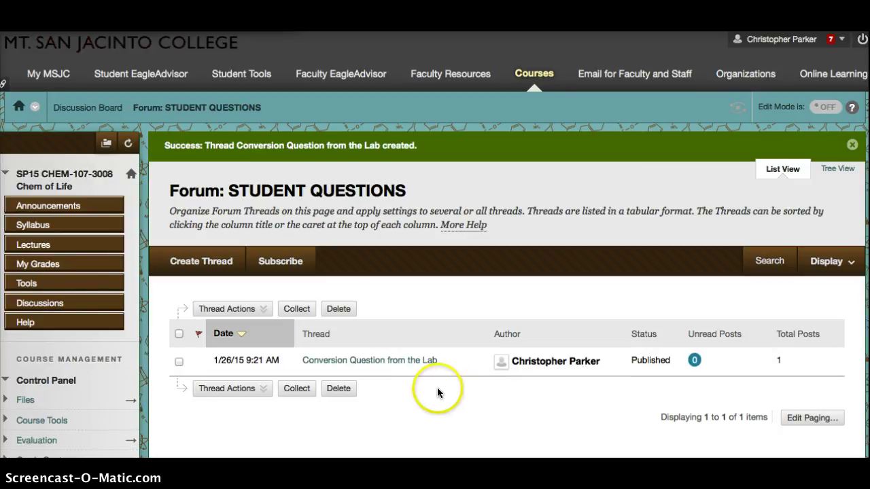
pyautogui.click(407, 362)
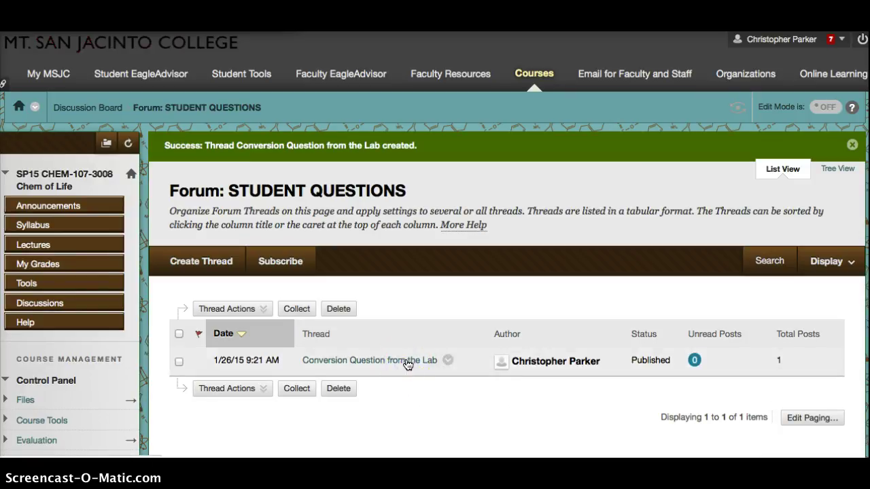
# Start a reply to the question post, with subject 'RE: Conversion Question from the Lab'
pyautogui.scroll(-3, 408, 364)
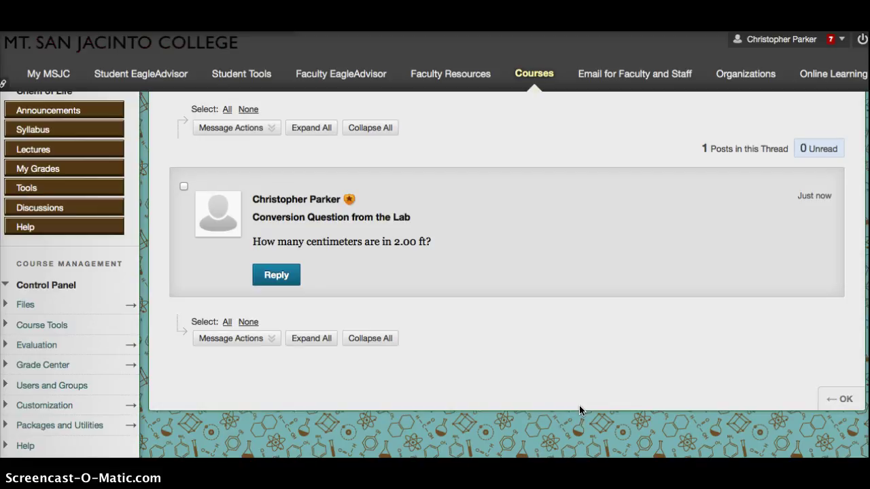
pyautogui.click(470, 328)
pyautogui.moveTo(312, 282)
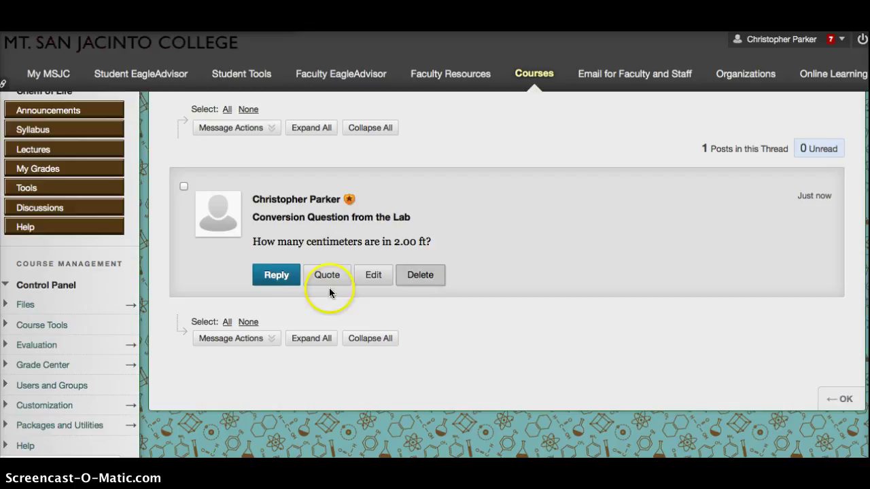
pyautogui.click(276, 277)
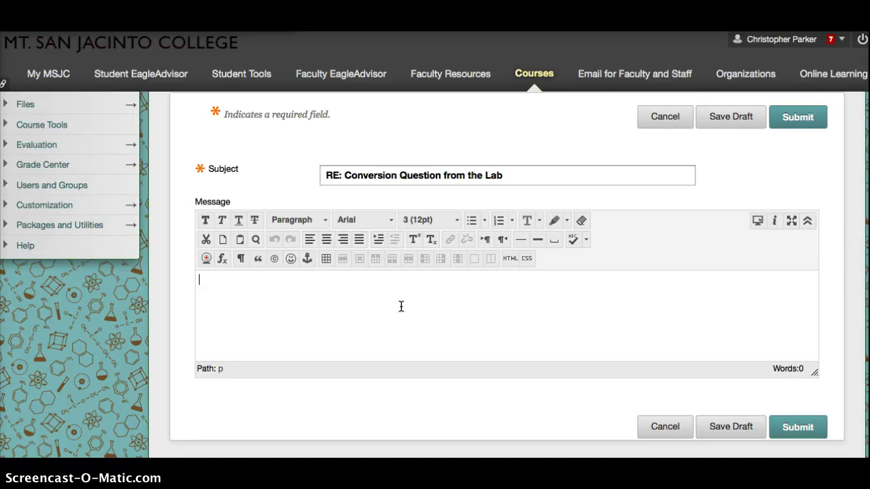
# Type the couple-of-conversions explanation, then the line '2.00 ft X 12 in/ 1 ft X 2.54 cm/ 1 in = 61.0 cm'
pyautogui.write('To answer')
pyautogui.press('BackSpace')
pyautogui.press('BackSpace')
pyautogui.press('BackSpace')
pyautogui.write('wer this que')
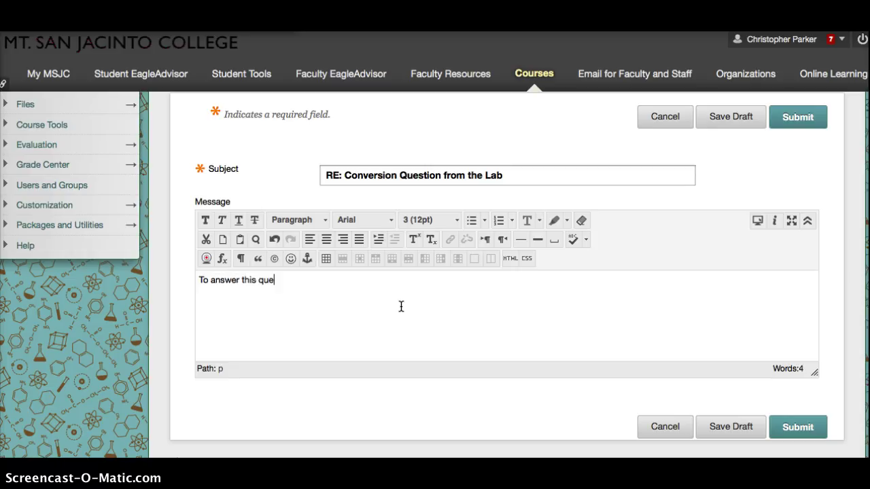
pyautogui.write('stion, you need to do ')
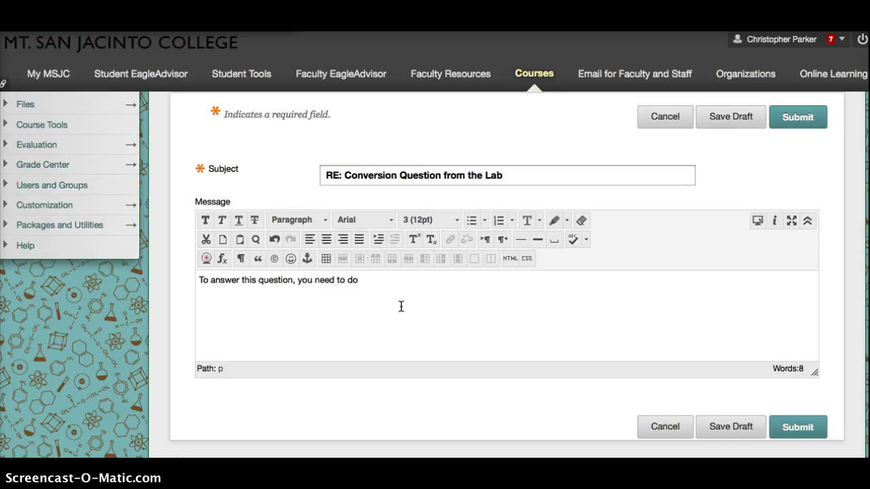
pyautogui.write(' a couple')
pyautogui.press('BackSpace')
pyautogui.press('BackSpace')
pyautogui.write('pl')
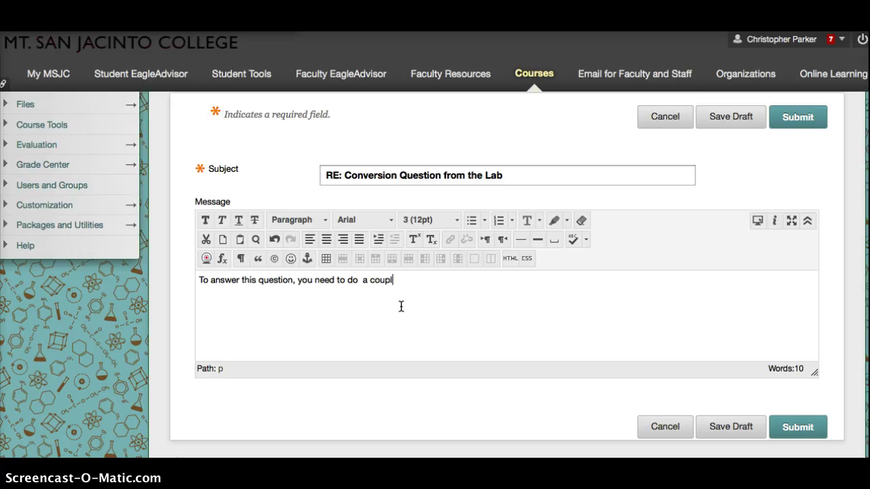
pyautogui.write('e of conversions.')
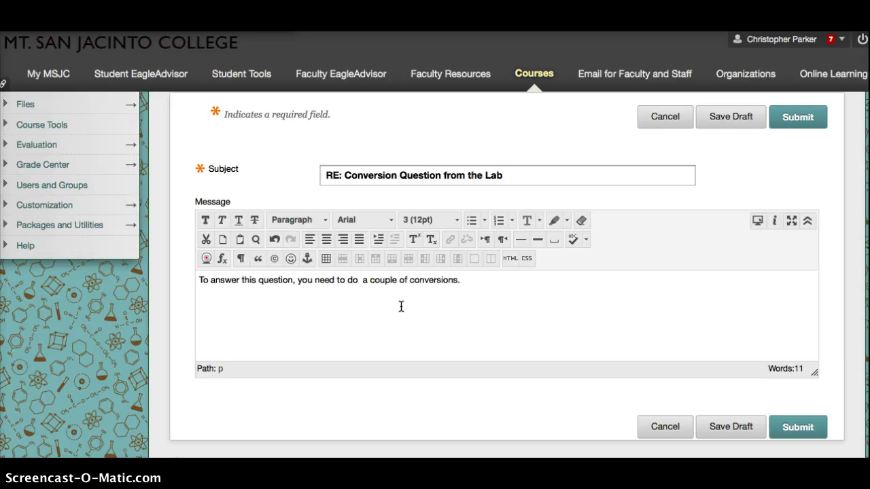
pyautogui.press('Return')
pyautogui.press('Return')
pyautogui.write('2.00 ft X 12 in/ 1 ft X ')
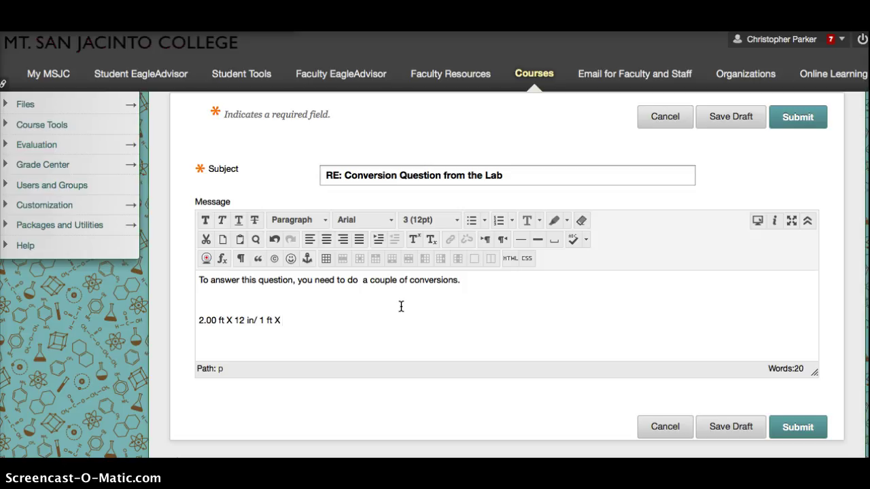
pyautogui.write('2.54 cm/ 1 in = 61.0 cm')
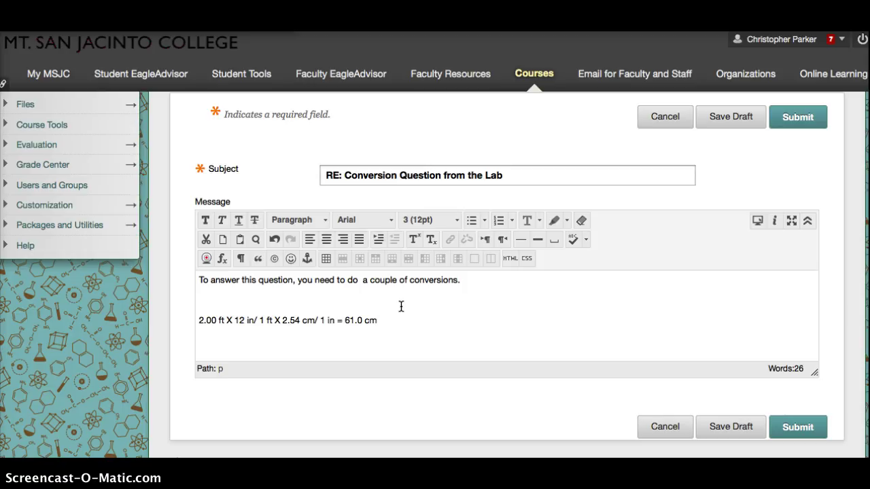
# Strike through both ft units and both in units that cancel in the calculation
pyautogui.doubleClick(220, 319)
pyautogui.click(254, 220)
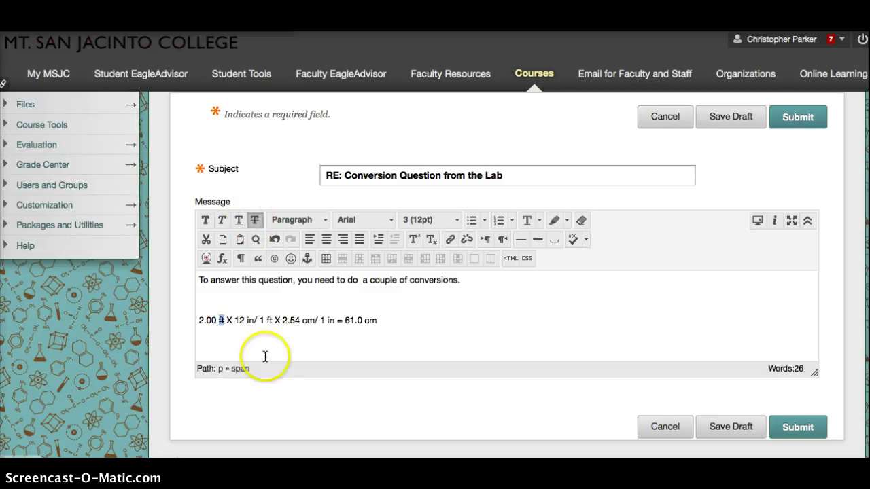
pyautogui.doubleClick(269, 320)
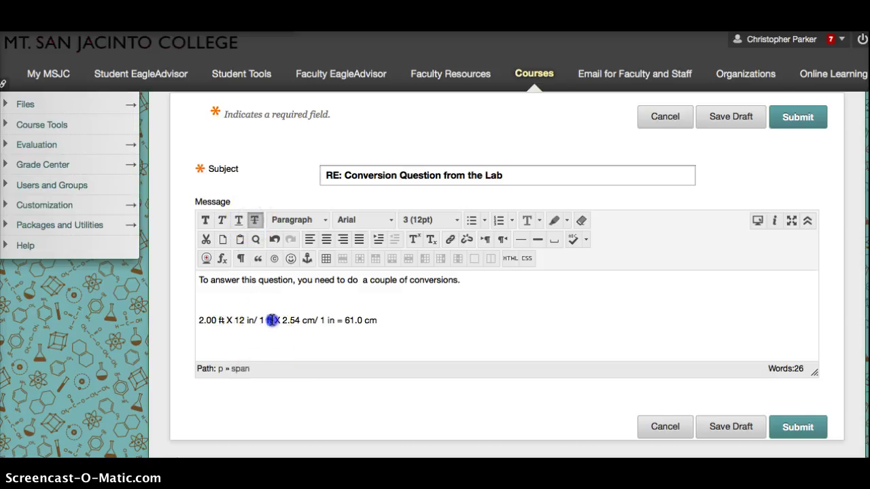
pyautogui.click(256, 220)
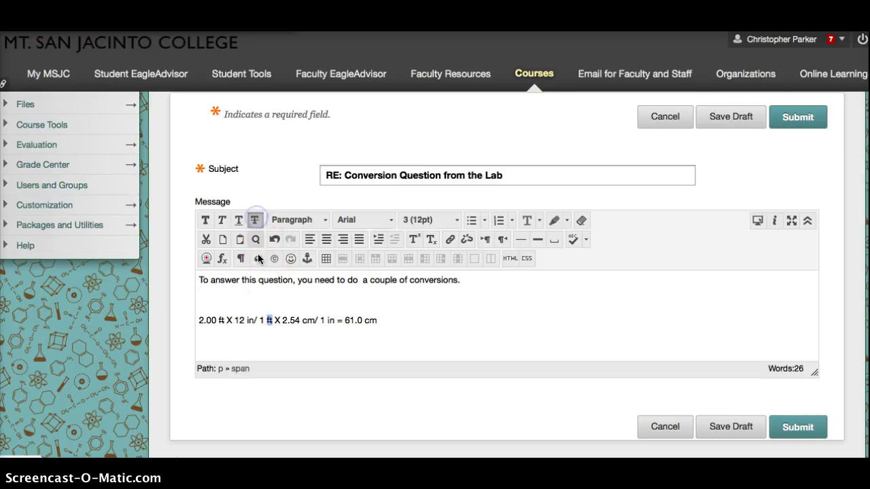
pyautogui.doubleClick(247, 320)
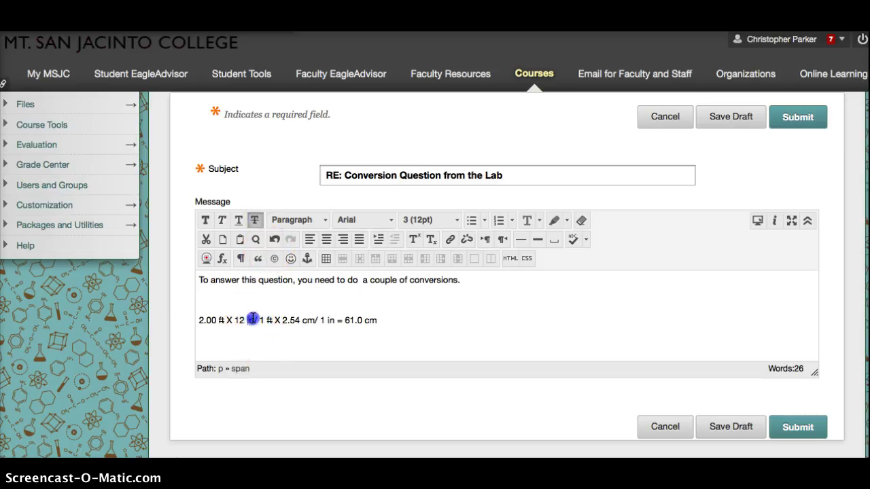
pyautogui.click(255, 222)
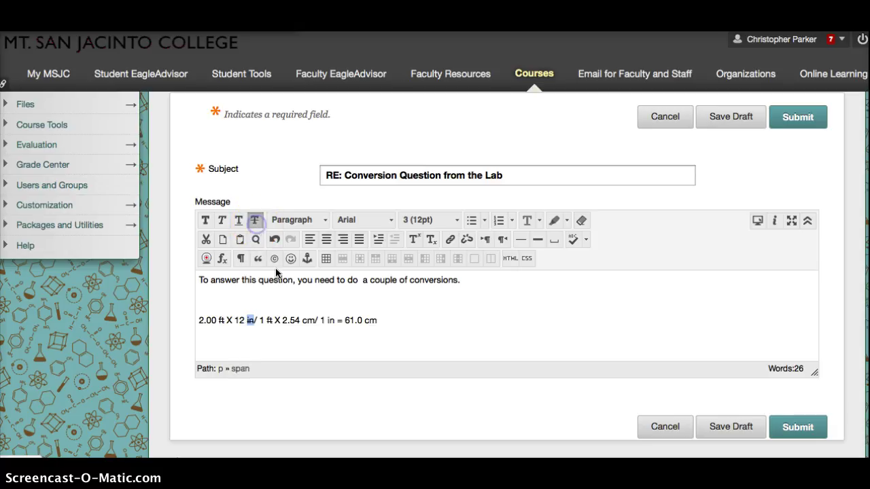
pyautogui.doubleClick(329, 320)
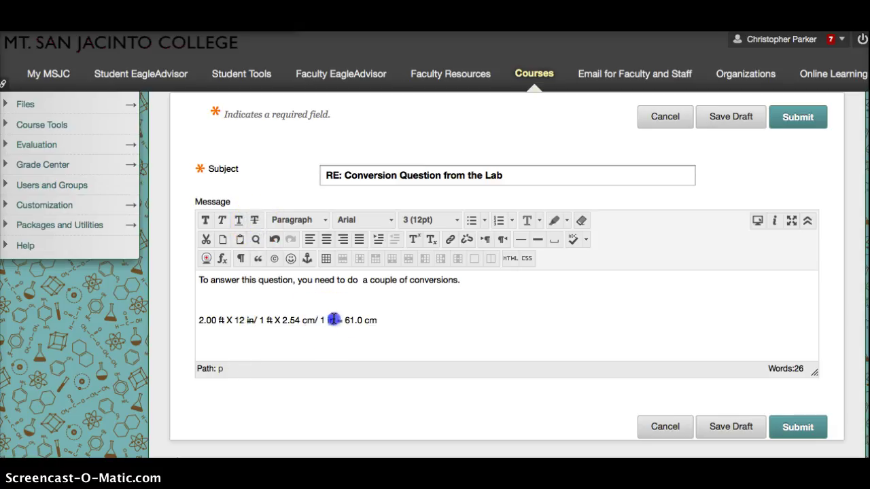
pyautogui.click(256, 220)
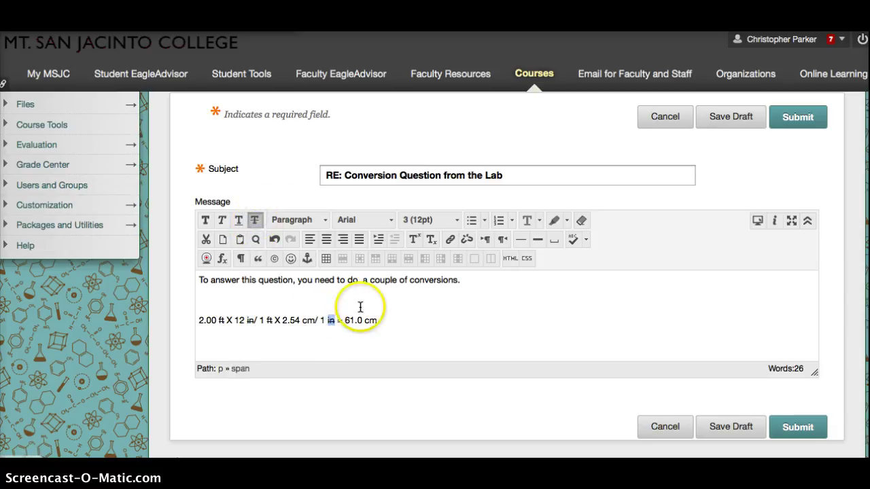
# Make the final answer 61.0 cm bold and underlined
pyautogui.click(345, 320)
pyautogui.moveTo(346, 320); pyautogui.dragTo(378, 320)
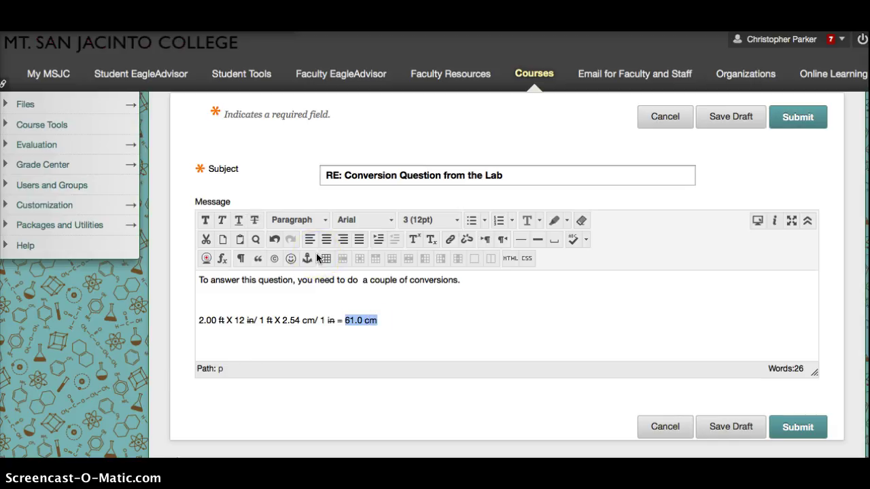
pyautogui.click(204, 220)
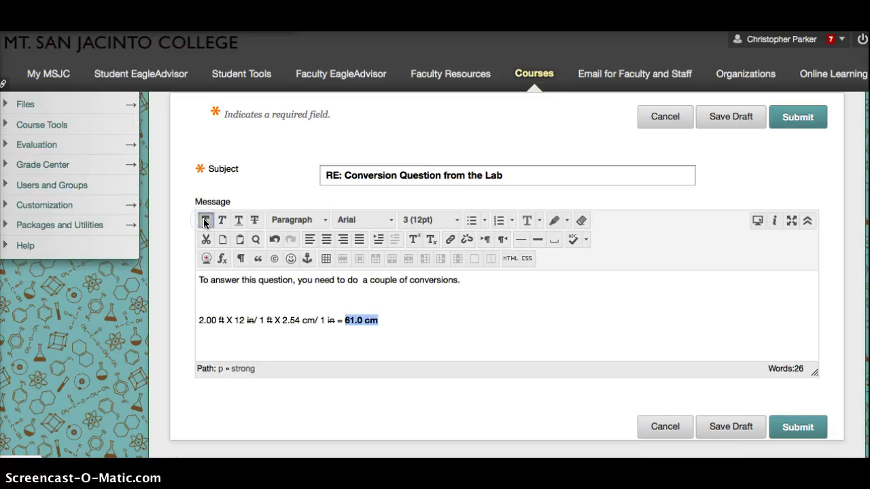
pyautogui.click(239, 220)
pyautogui.click(425, 326)
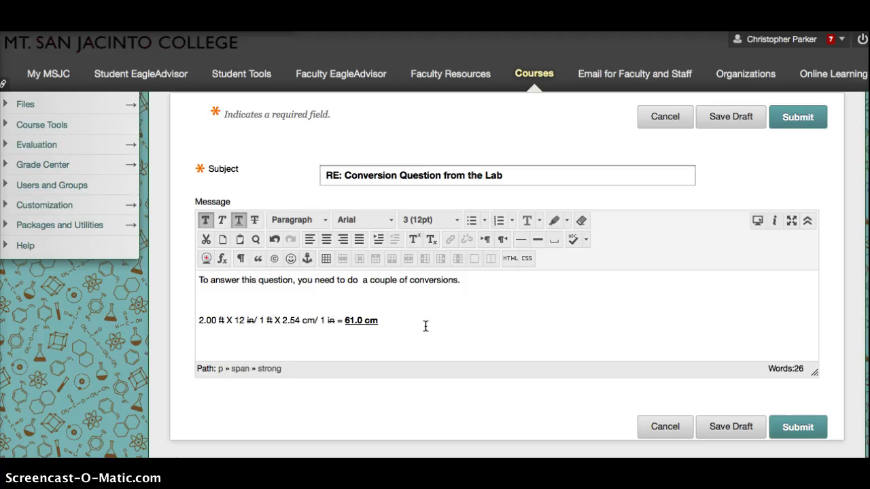
# Submit the reply and view it posted beneath the original question
pyautogui.click(795, 426)
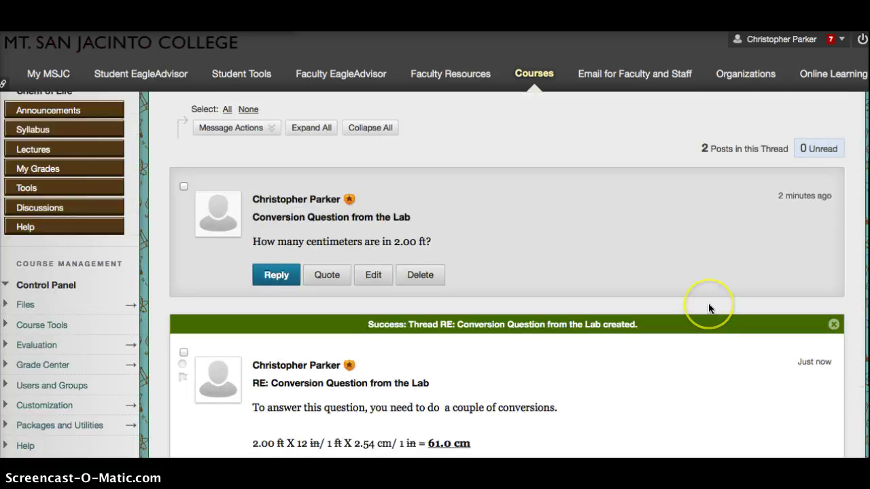
pyautogui.scroll(-3, 708, 307)
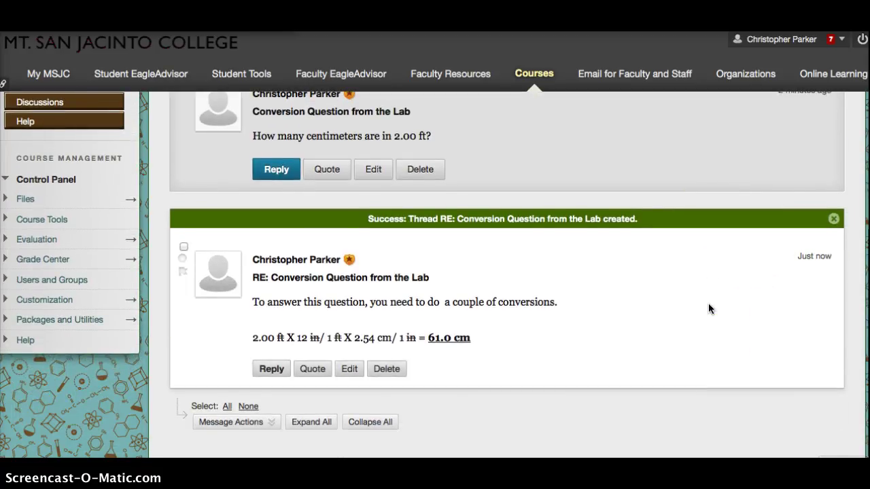